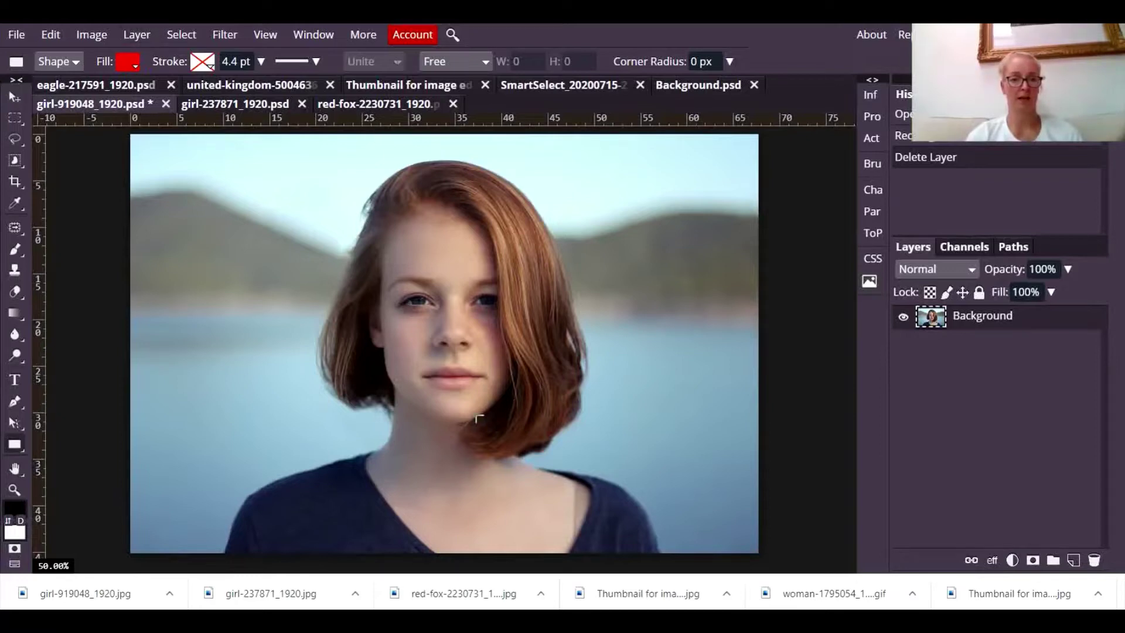
Run Select > Magic Cut on the red-haired girl photo and apply the cut-out.
left_click(184, 36)
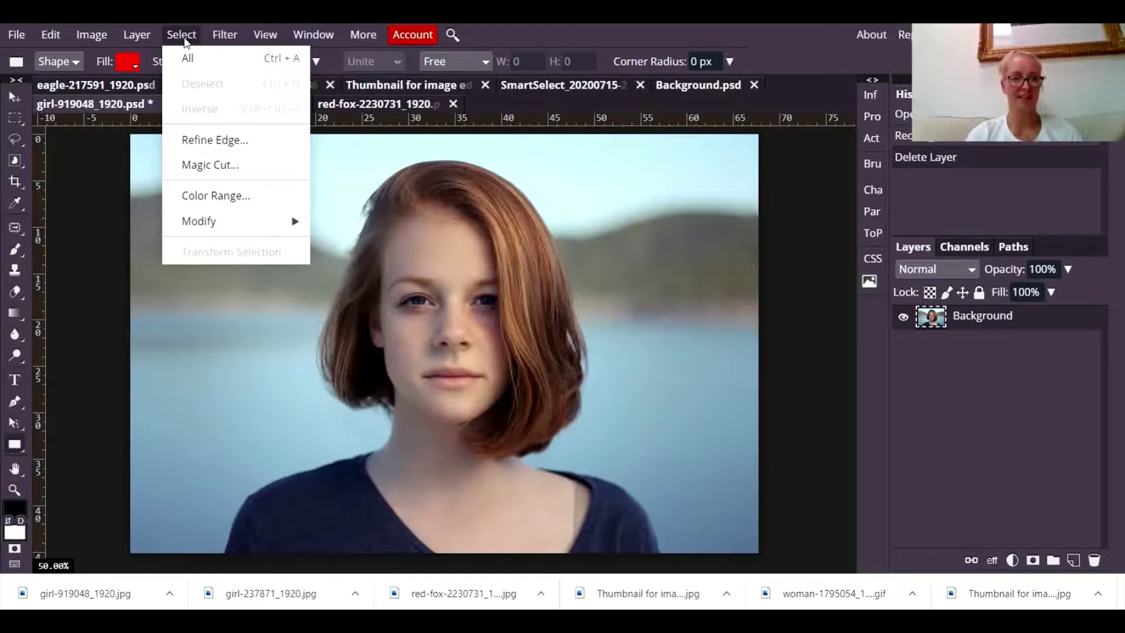
left_click(239, 172)
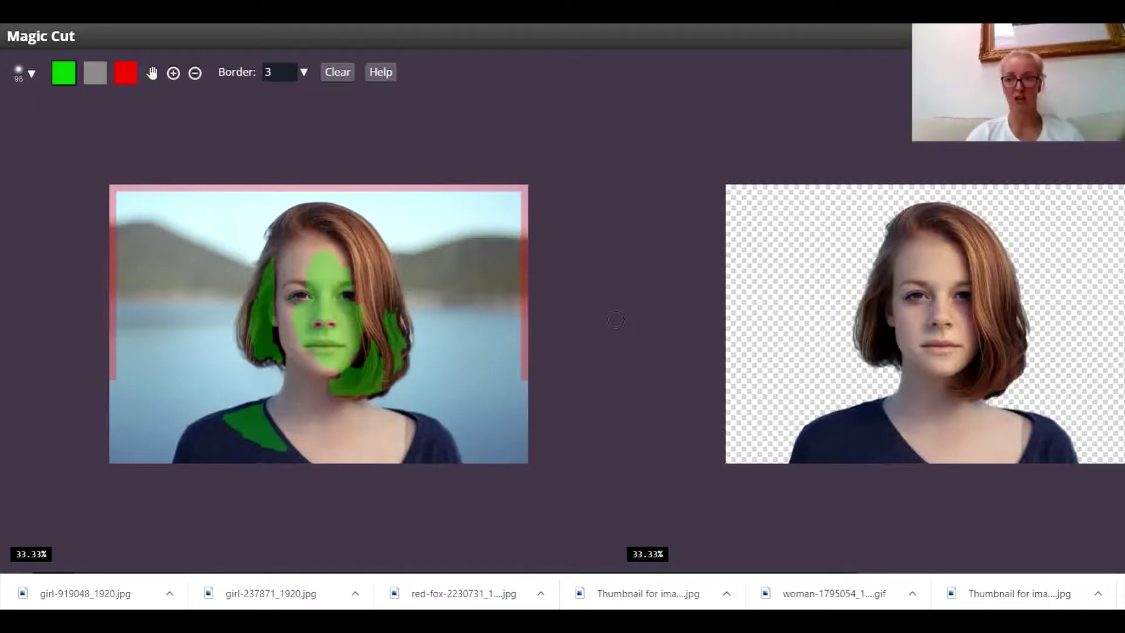
left_click(1096, 71)
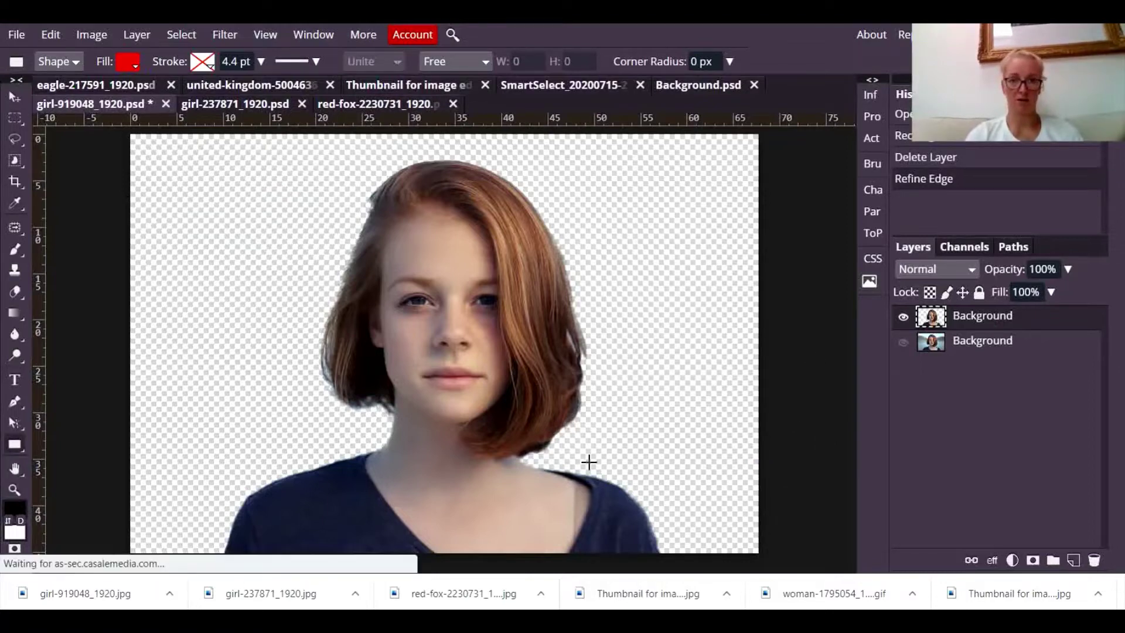
Start Magic Cut on the woman portrait, undoing one stray keep mark in the corner.
left_click(240, 104)
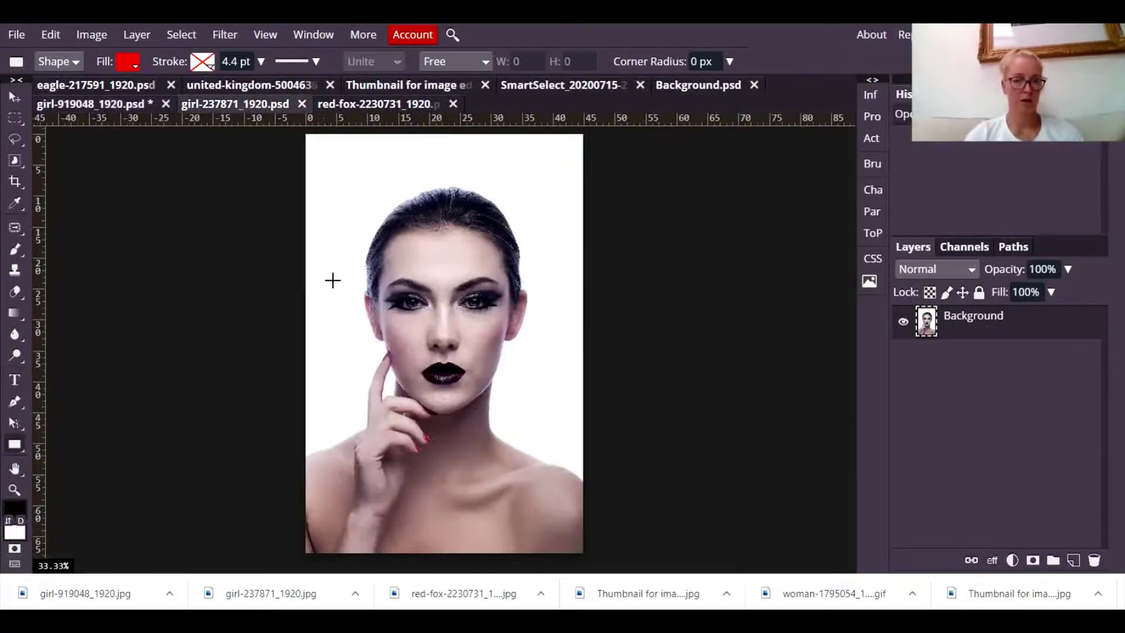
left_click(188, 36)
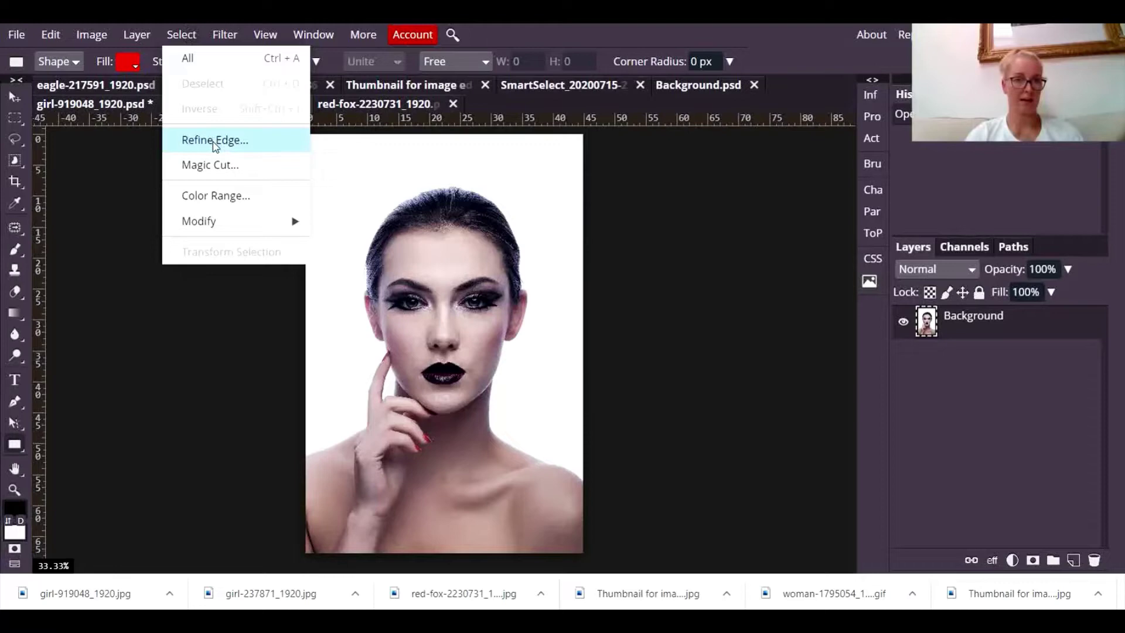
left_click(240, 170)
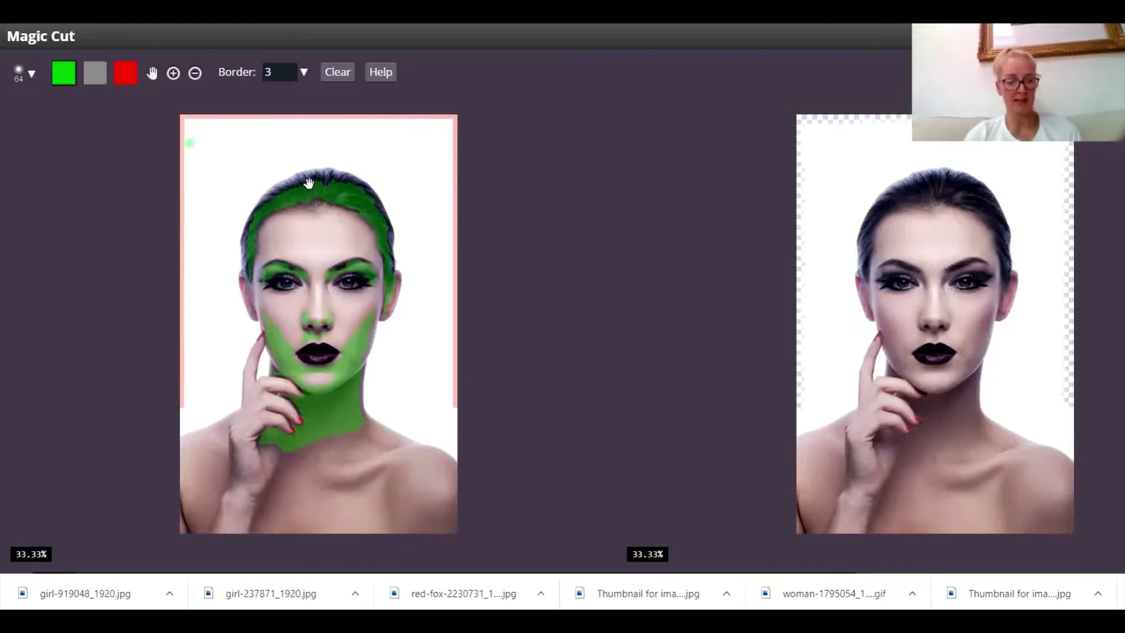
key("ctrl+z")
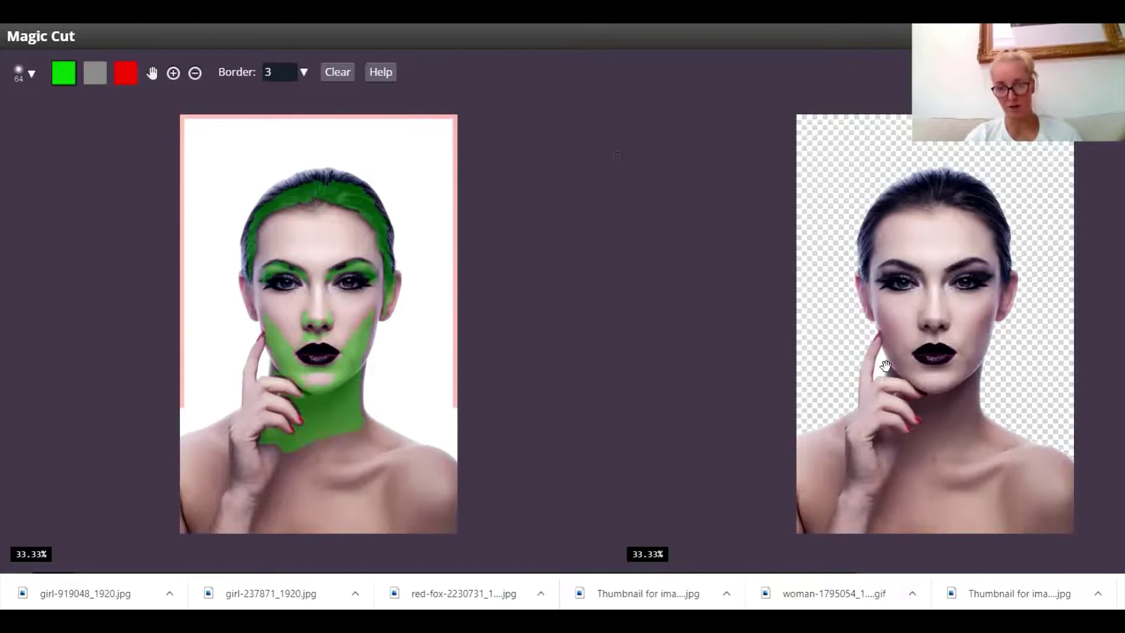
Zoom to 100% around the chin and set the remove brush to 20 px for edge touch-ups.
left_click(174, 73)
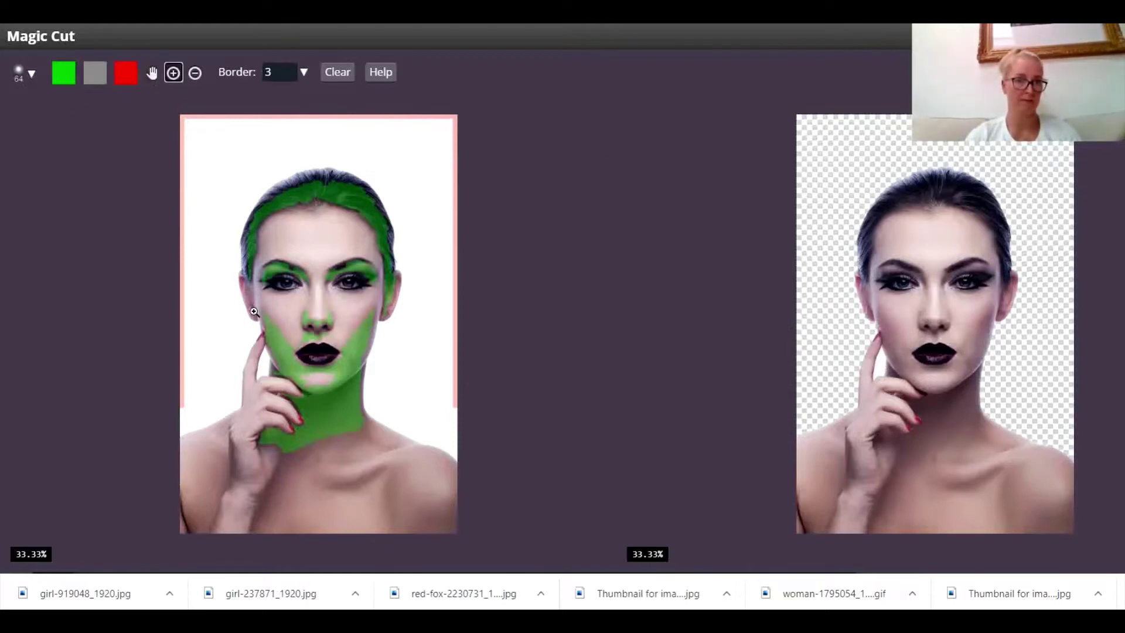
left_click(264, 367)
left_click(264, 367)
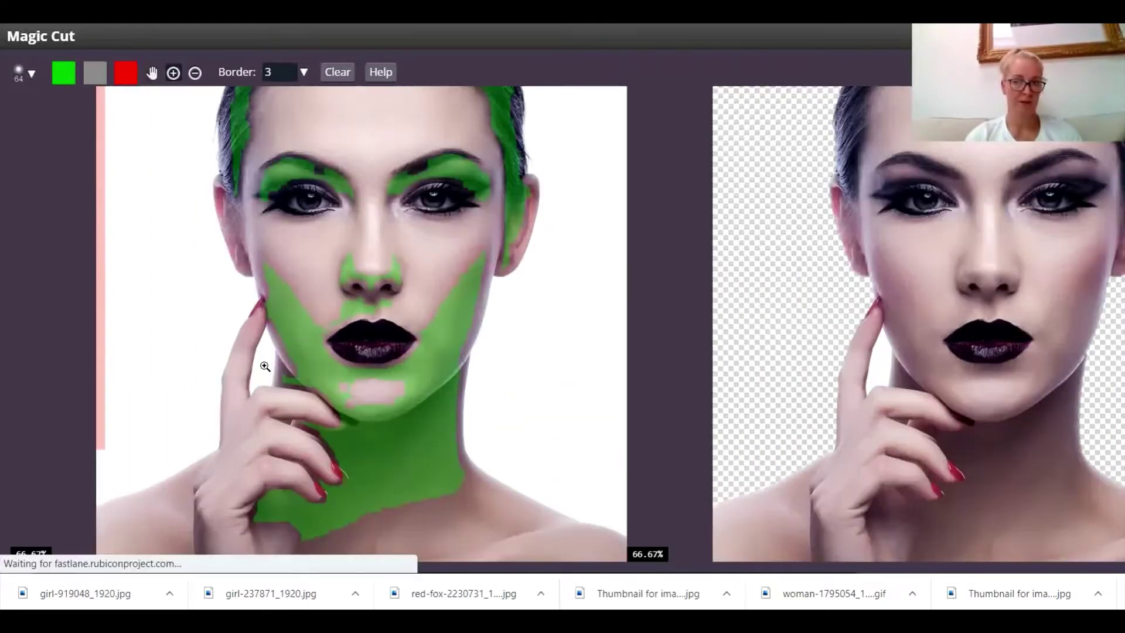
left_click(265, 367)
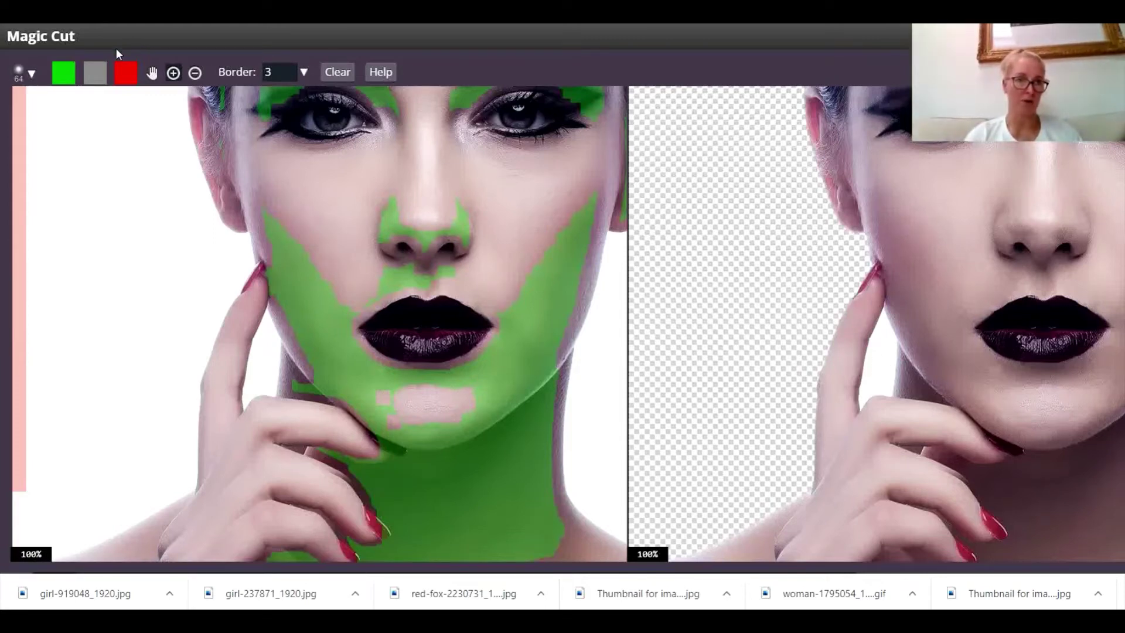
left_click(122, 70)
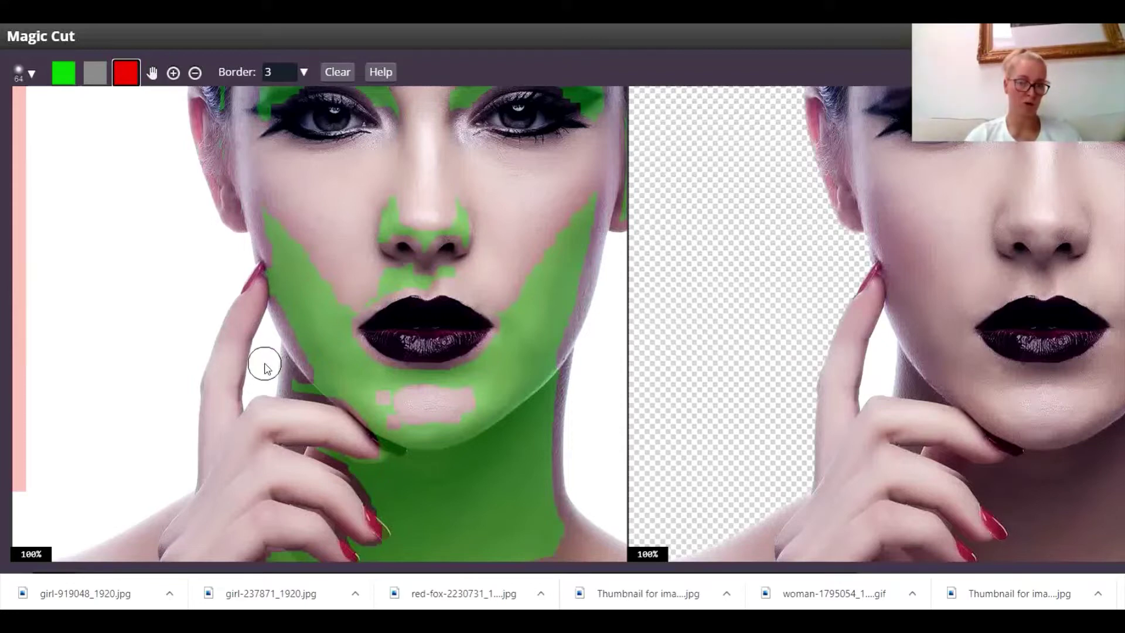
left_click(34, 73)
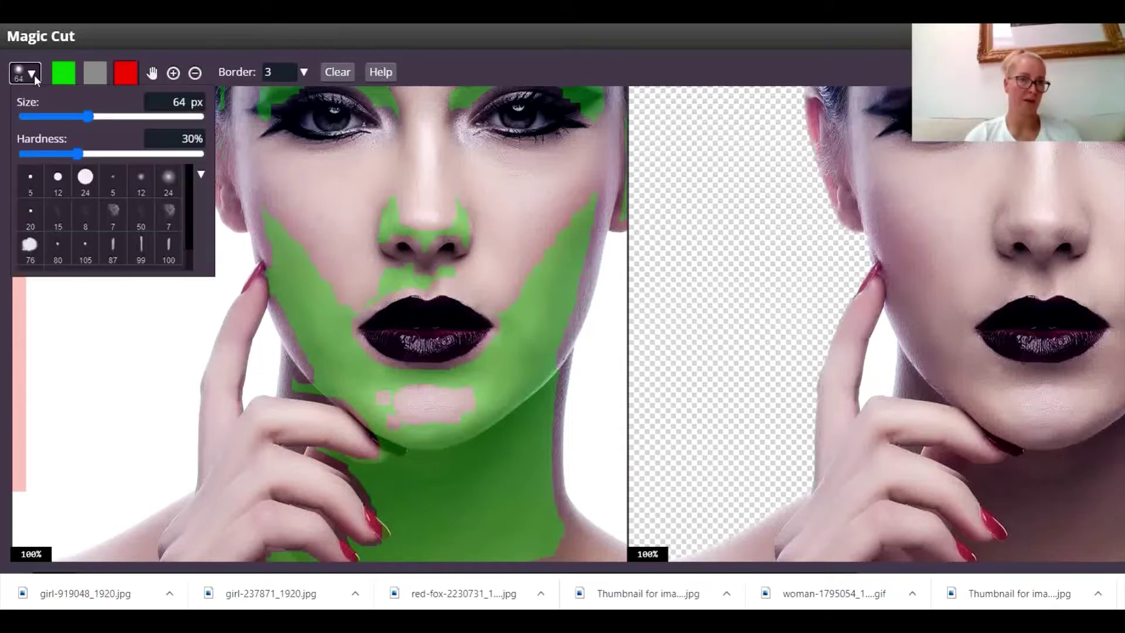
left_click_drag(89, 121, 65, 122)
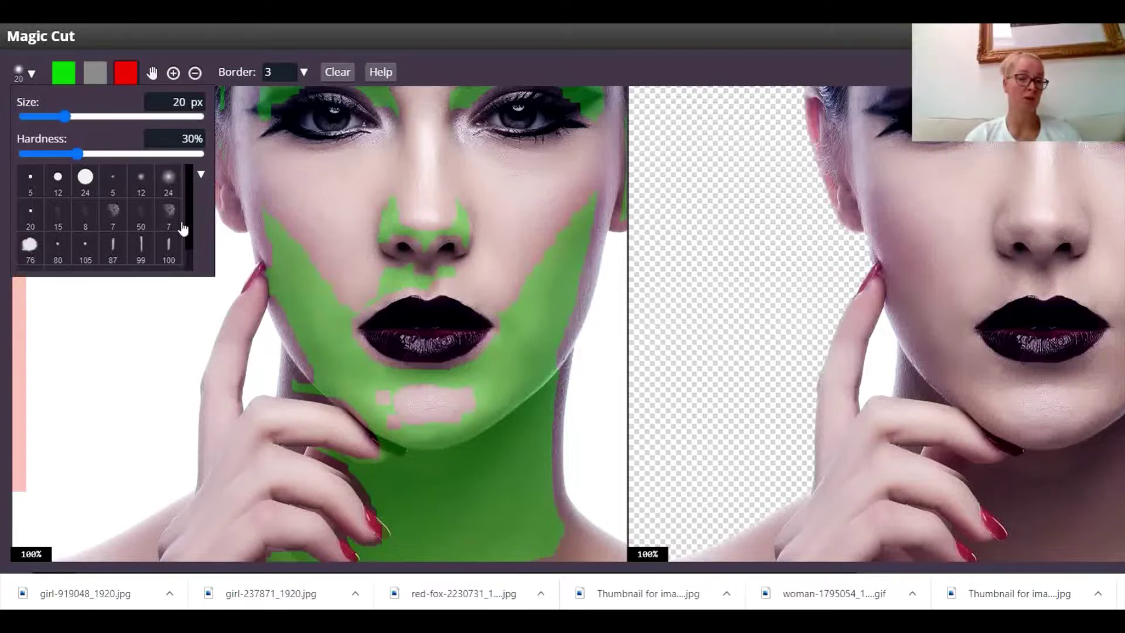
left_click(265, 370)
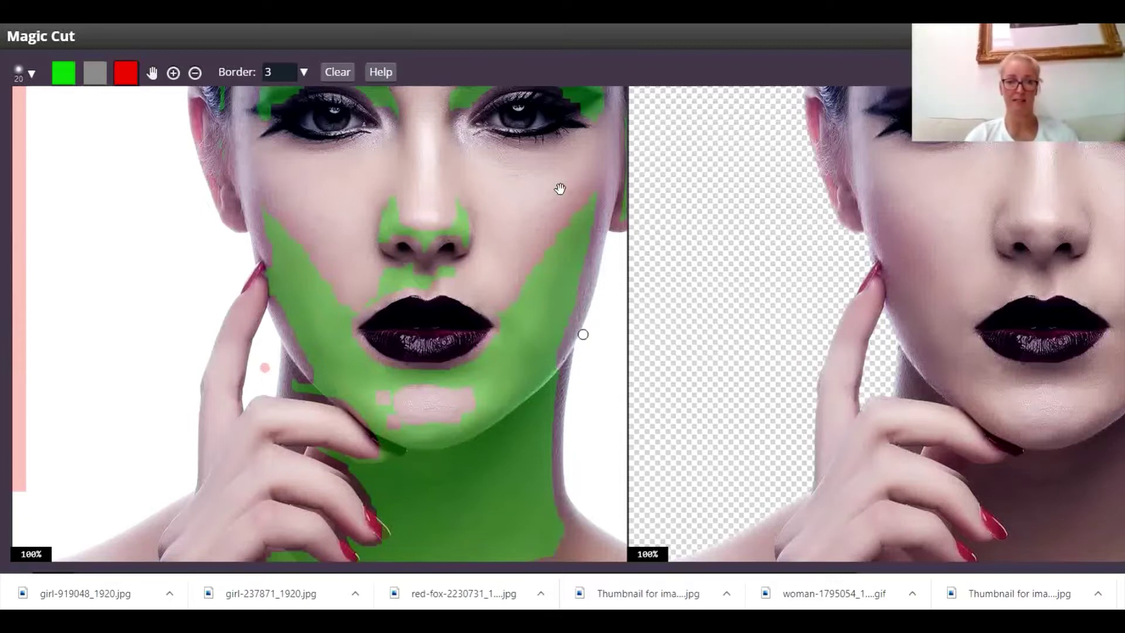
Zoom back out to the whole portrait and accept the Magic Cut result.
left_click(194, 72)
left_click(352, 299)
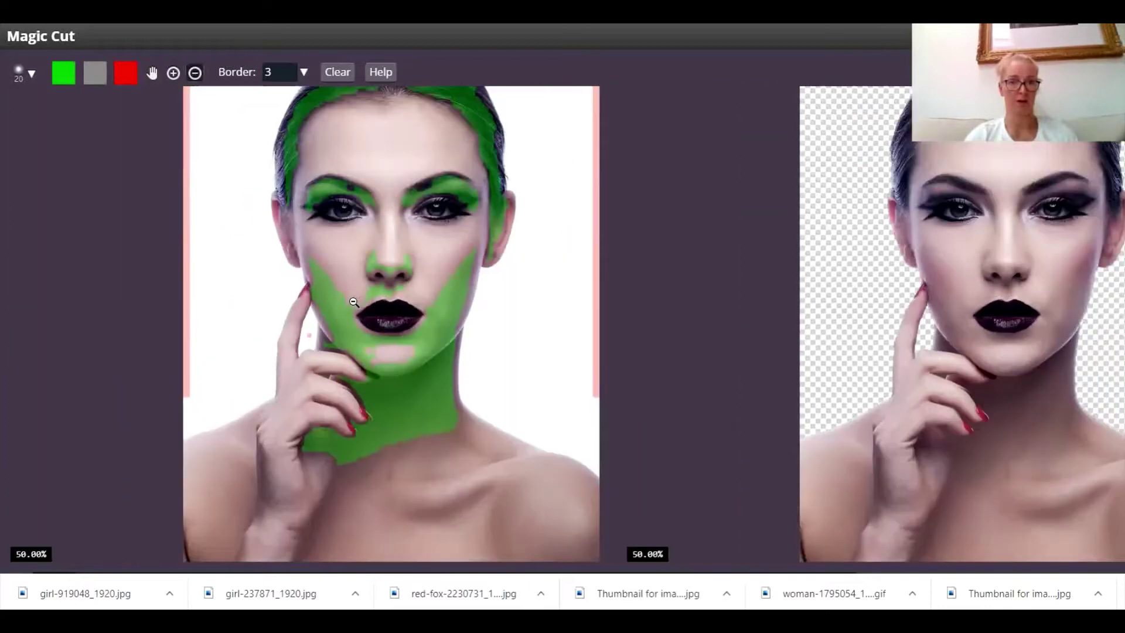
left_click(354, 303)
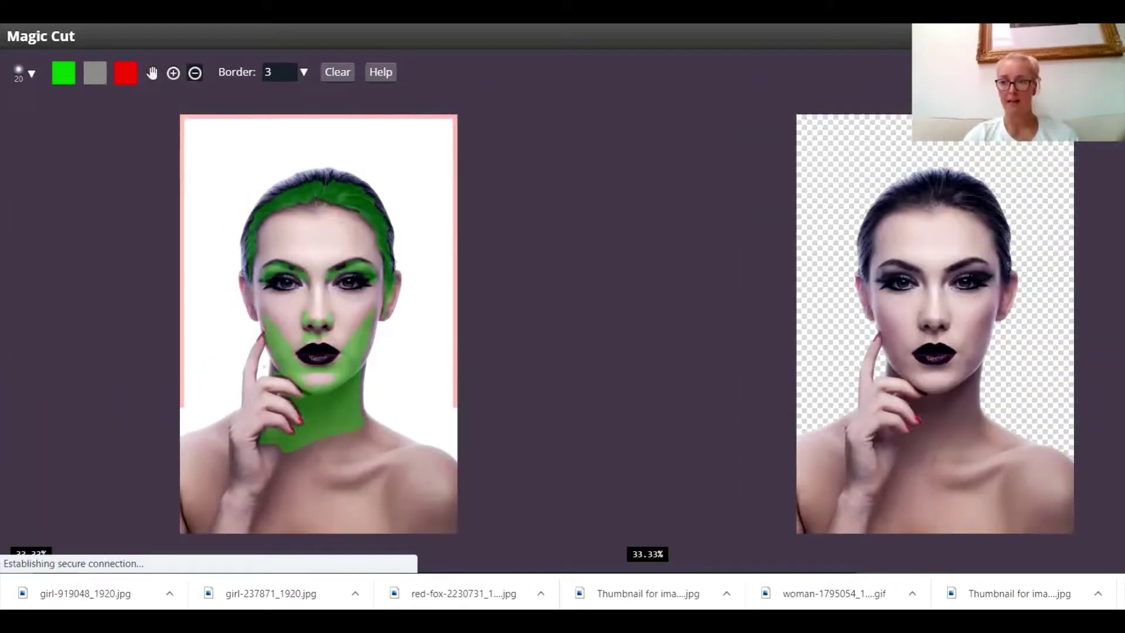
key("Return")
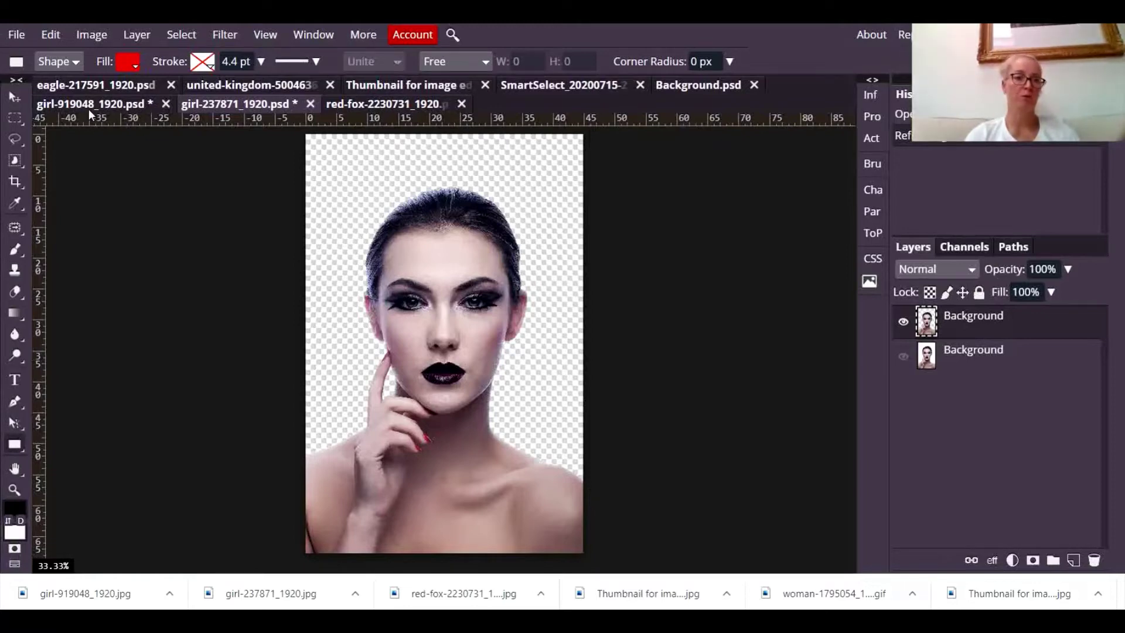
Move from the girl's document to the red-fox-2230731_1920 image.
left_click(216, 104)
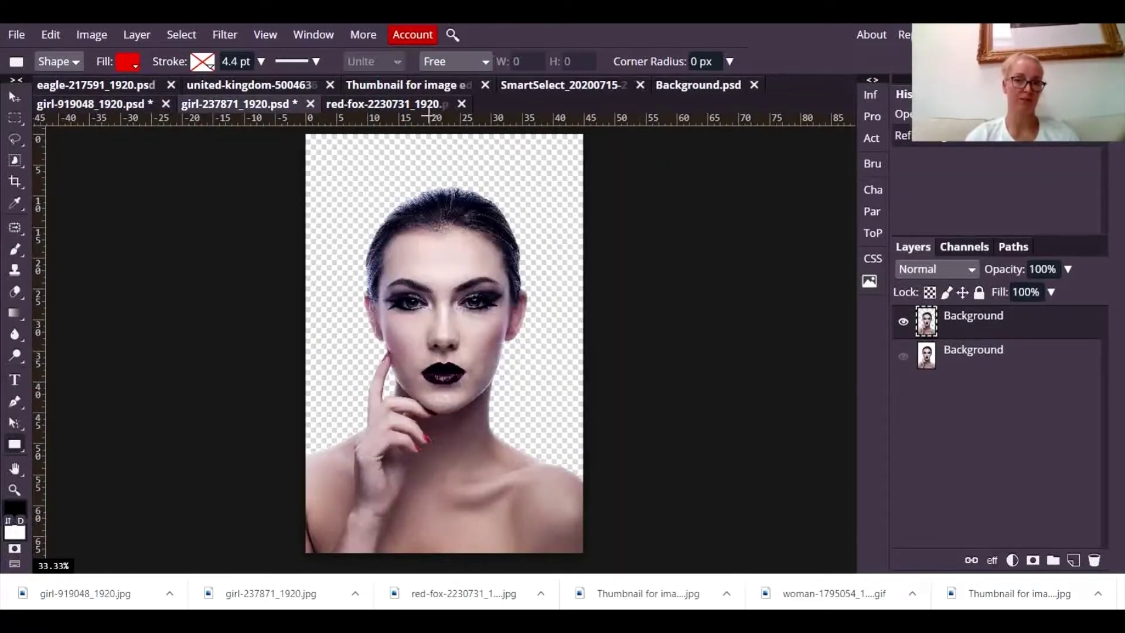
left_click(391, 104)
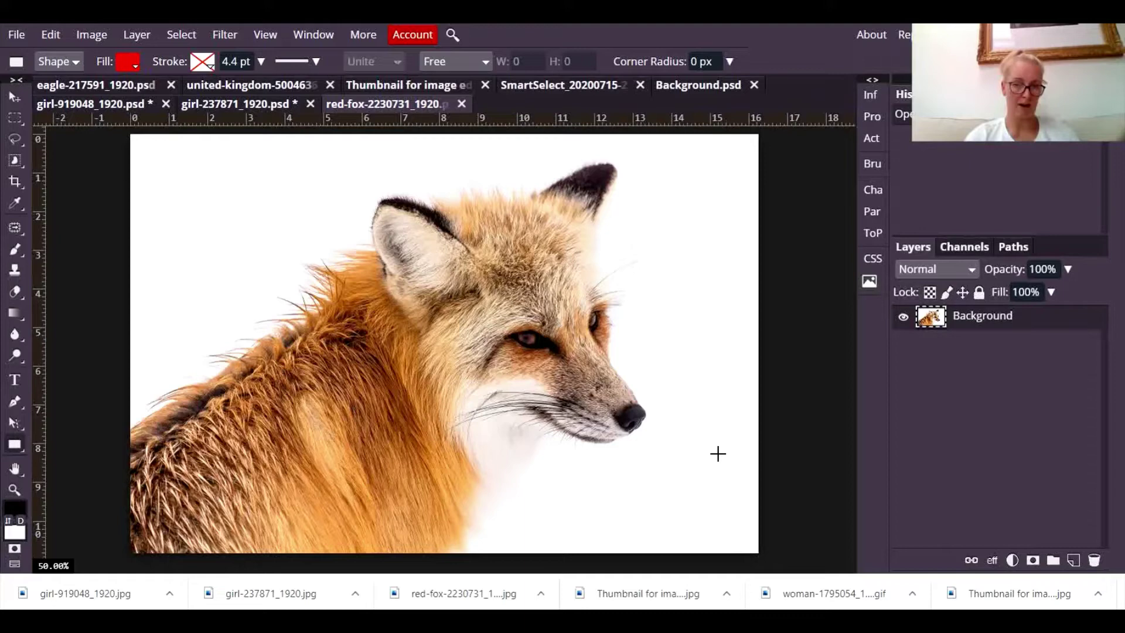
Open Magic Cut on the fox and paint keep strokes over its back, whiskers and chest.
left_click(186, 35)
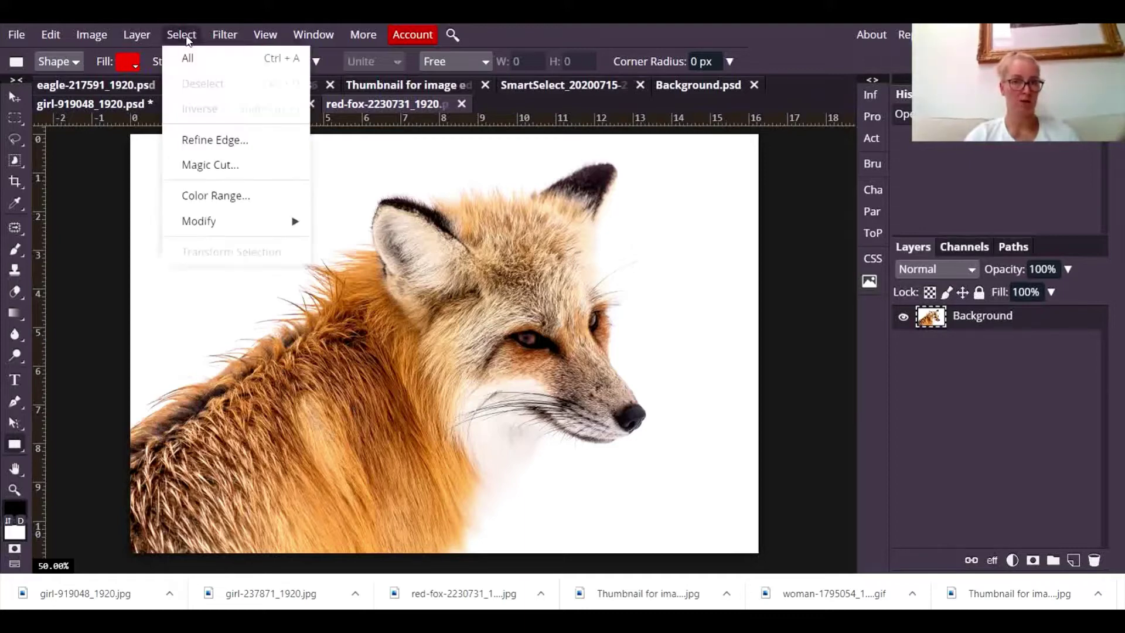
left_click(203, 166)
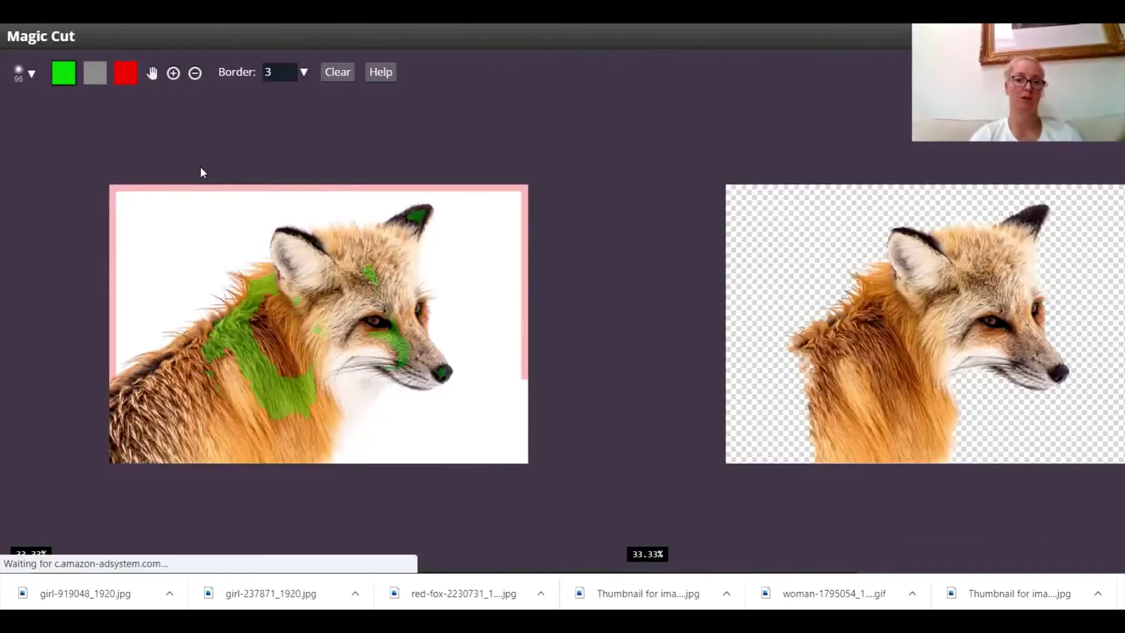
left_click(68, 76)
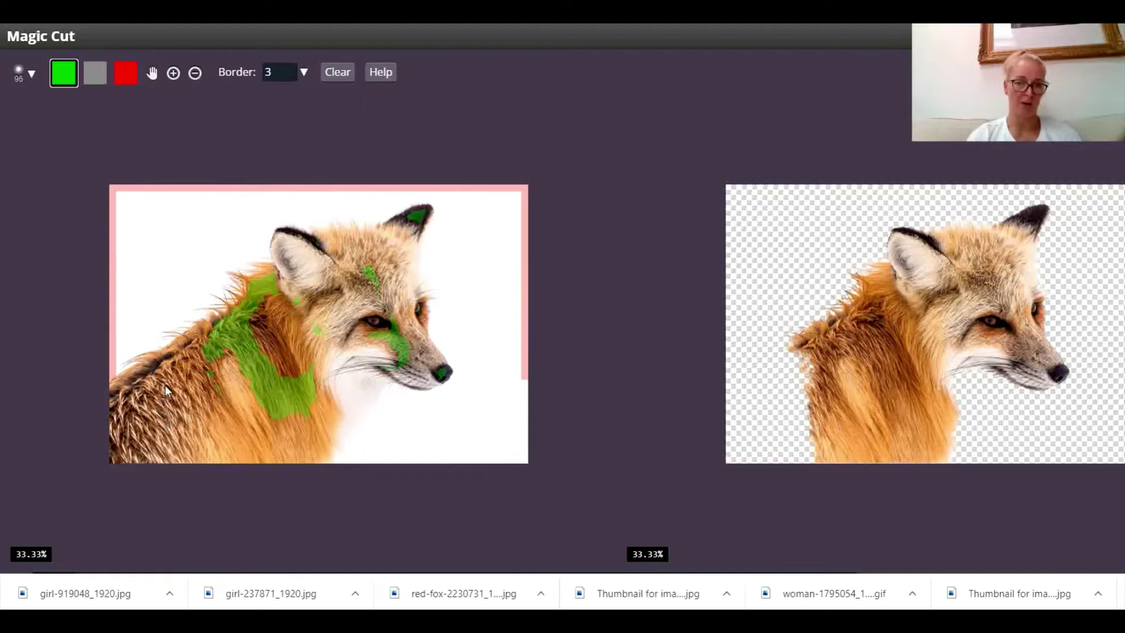
left_click_drag(174, 375, 112, 464)
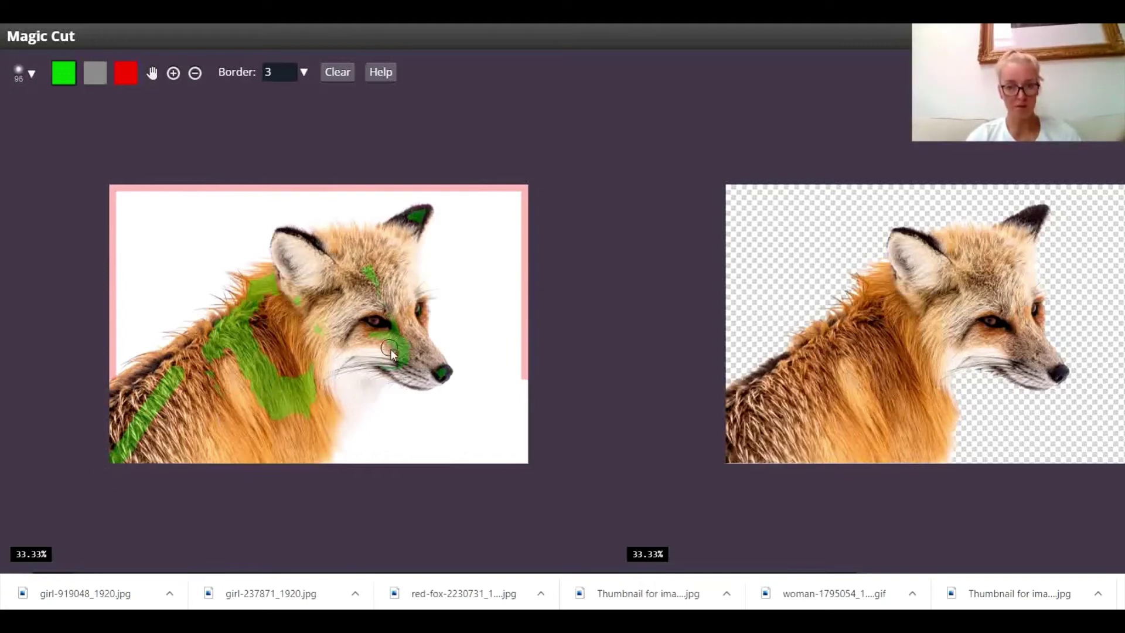
left_click_drag(375, 363, 336, 379)
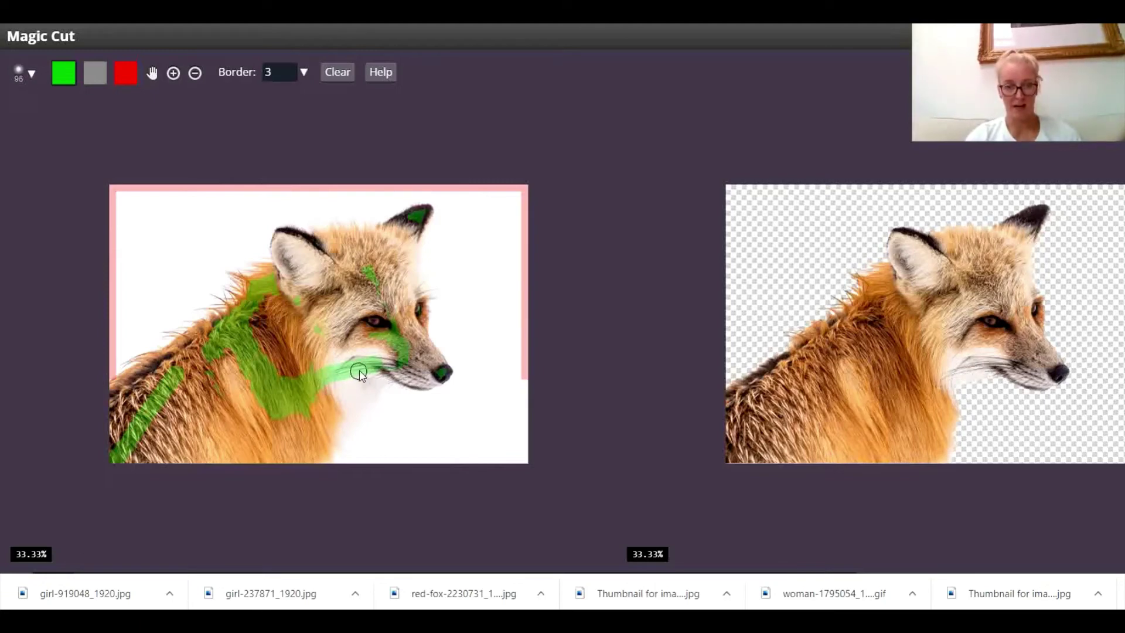
mouse_move(374, 386)
left_mouse_down()
mouse_move(364, 420)
mouse_move(312, 470)
left_mouse_up()
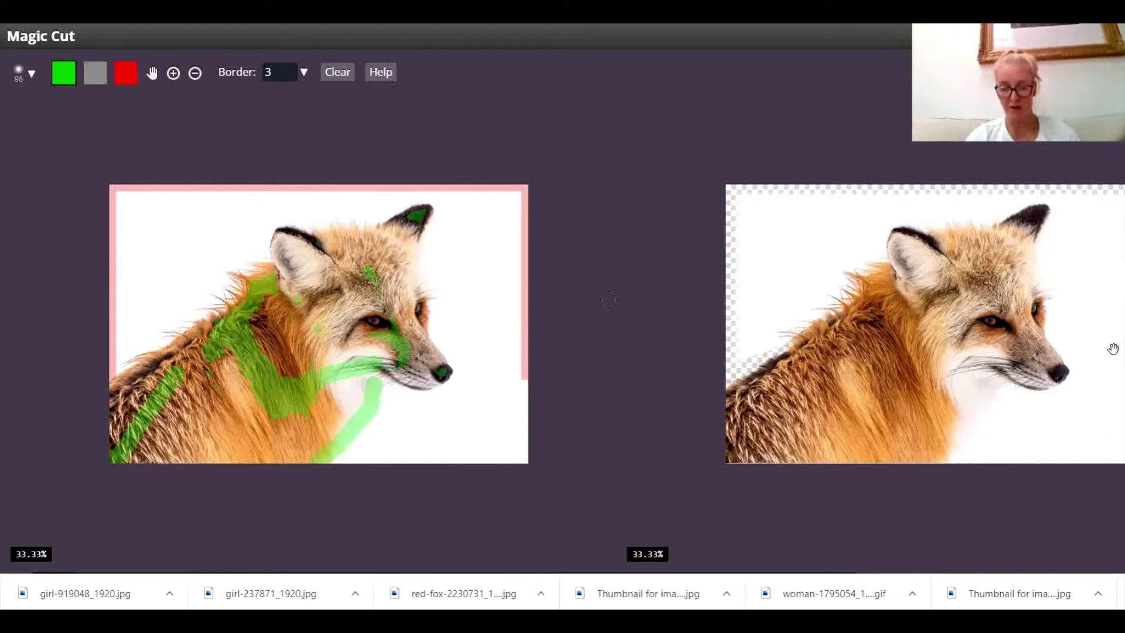
Mark the white area beside the chest for removal and a neck fur spot to keep.
left_click(122, 73)
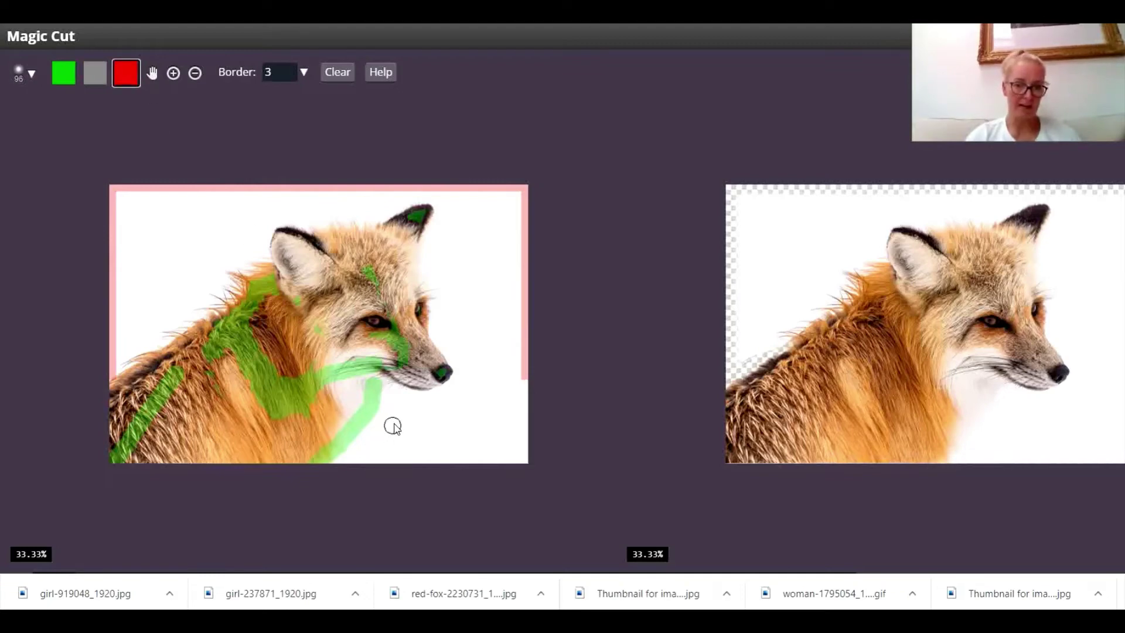
left_click_drag(395, 417, 357, 451)
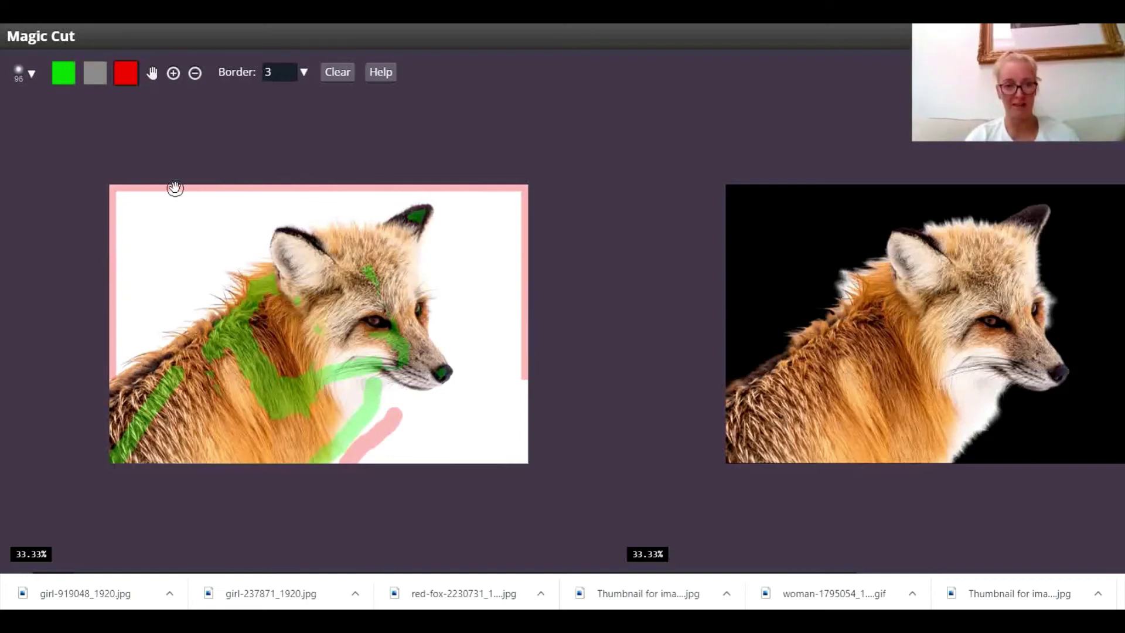
left_click(237, 303)
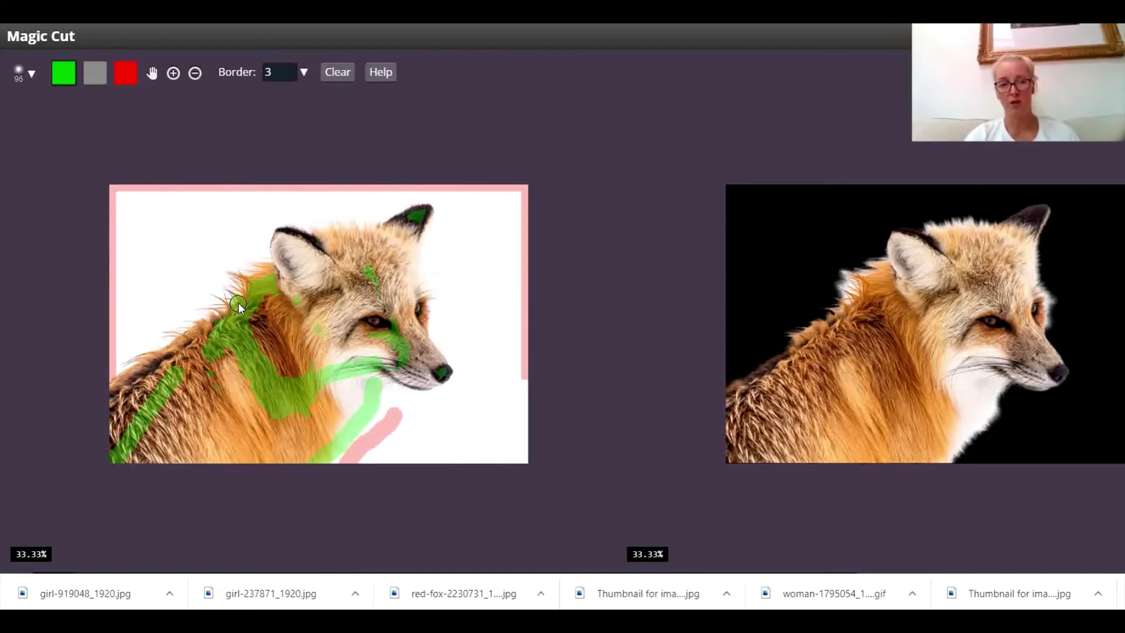
left_click(124, 71)
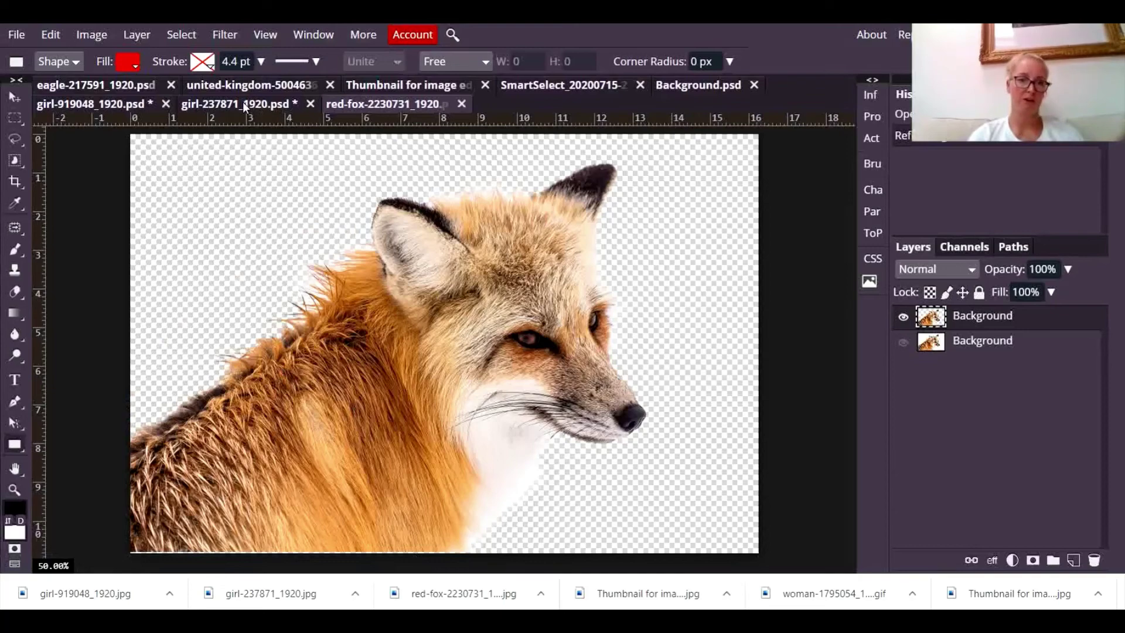
Export the girl-237871_1920 document via File > Export as > GIF and save it.
left_click(243, 104)
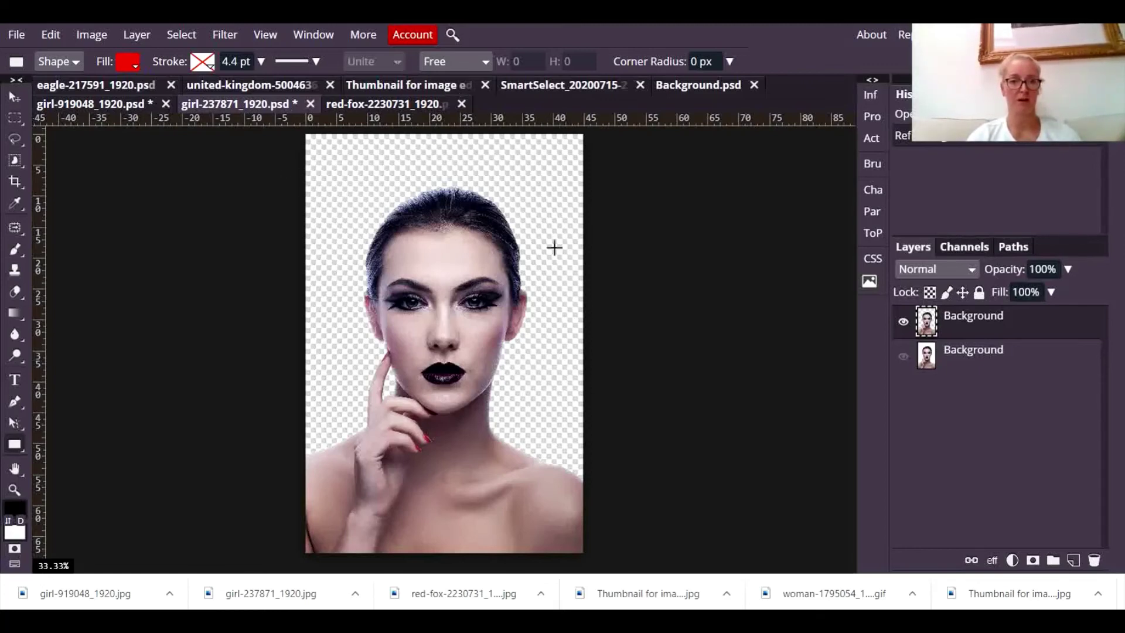
left_click(19, 34)
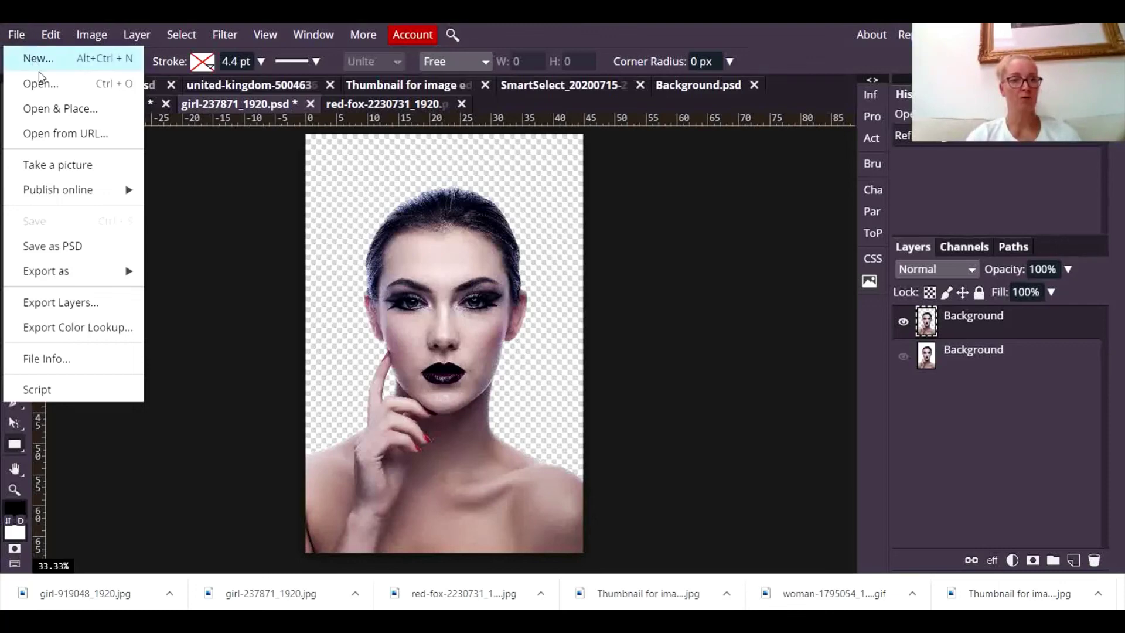
mouse_move(113, 276)
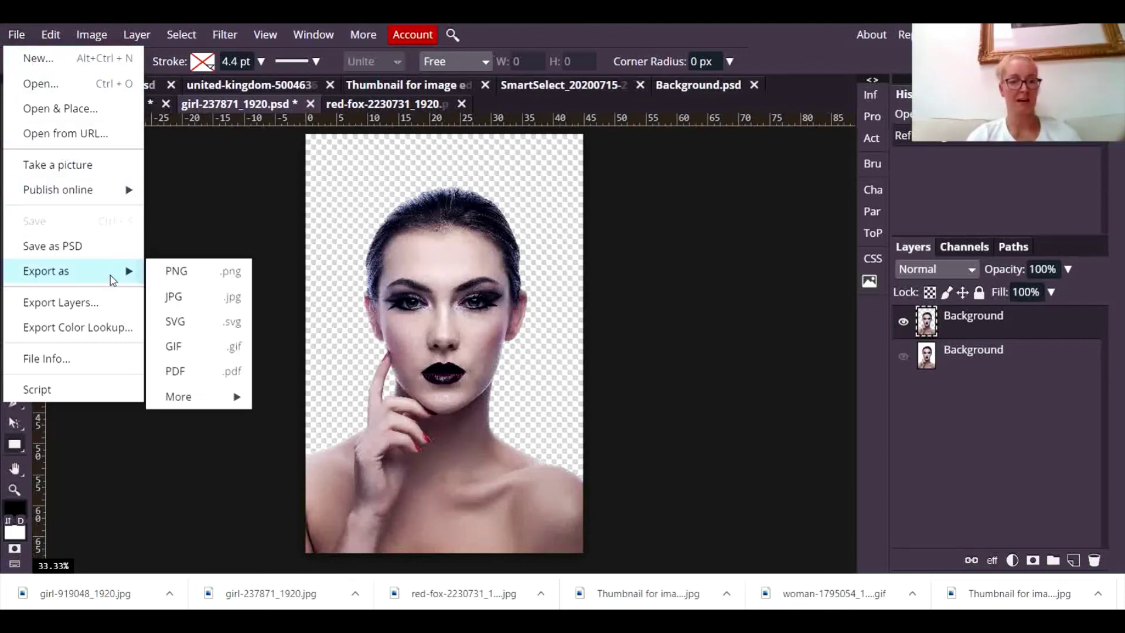
left_click(210, 349)
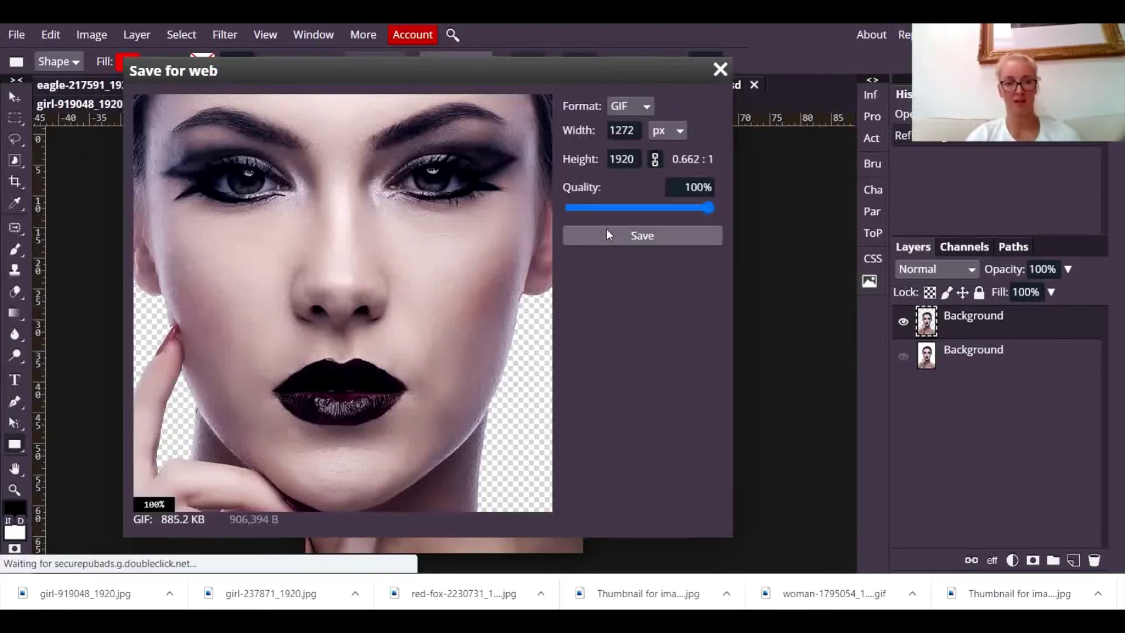
left_click(629, 235)
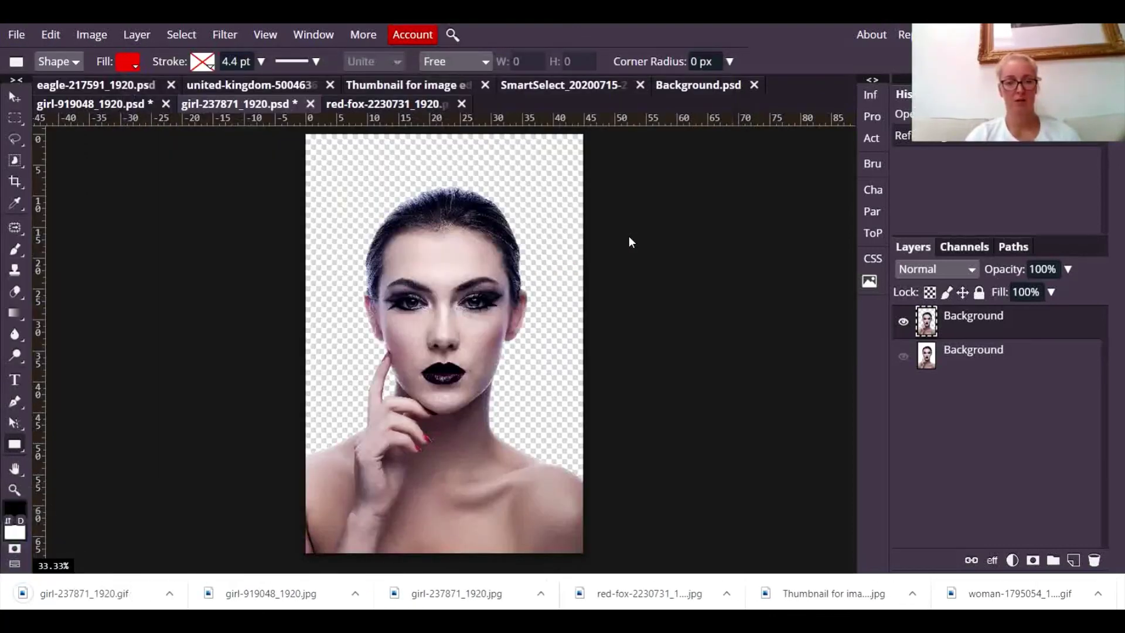